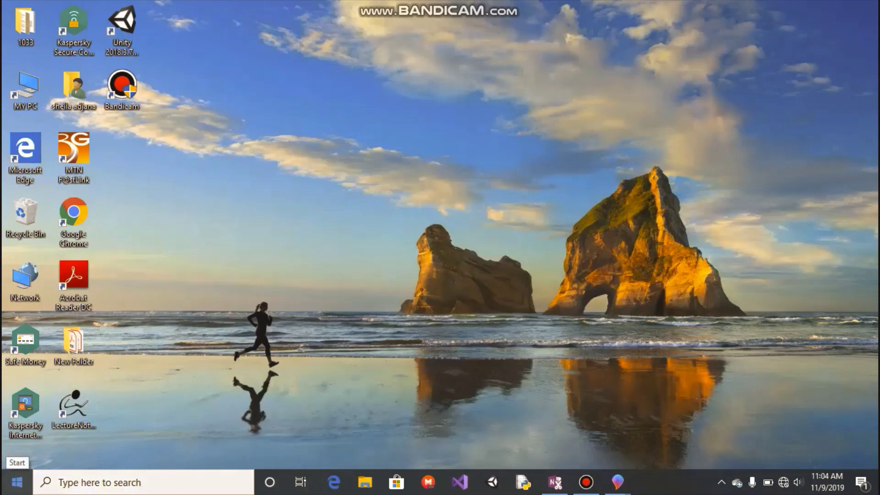
# Launch Paint 3D from the list of installed apps and start a new project.
pyautogui.click(17, 482)
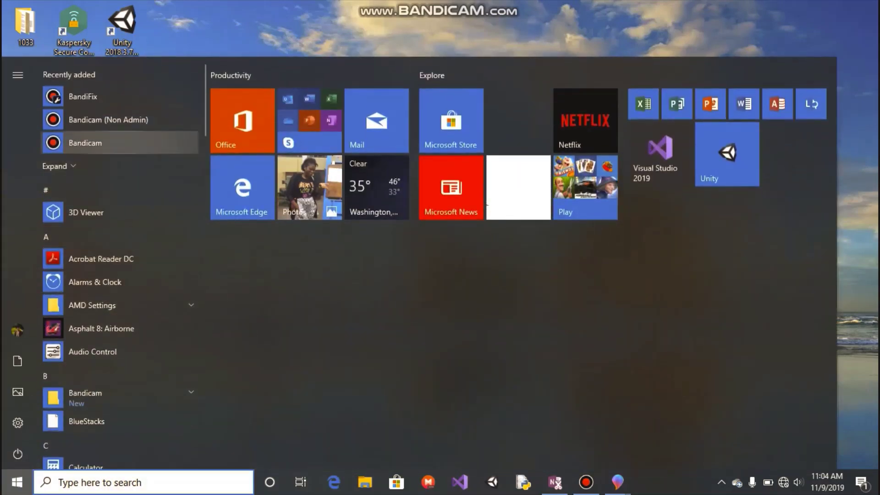
pyautogui.scroll(-3, 119, 92)
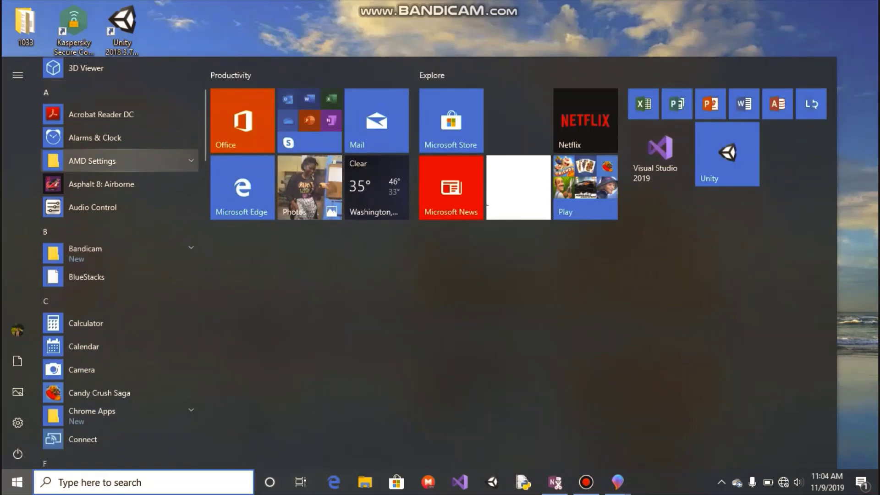
pyautogui.scroll(-9, 119, 160)
pyautogui.scroll(-6, 119, 179)
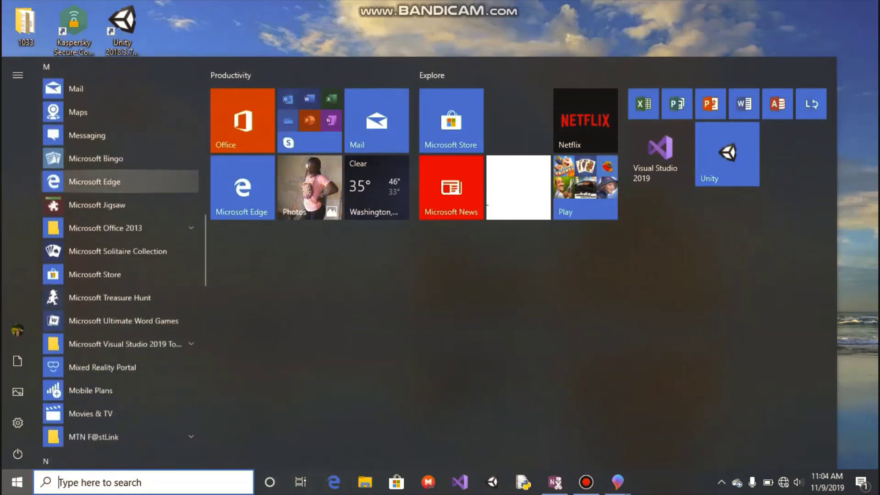
pyautogui.scroll(-8, 119, 184)
pyautogui.scroll(-9, 119, 193)
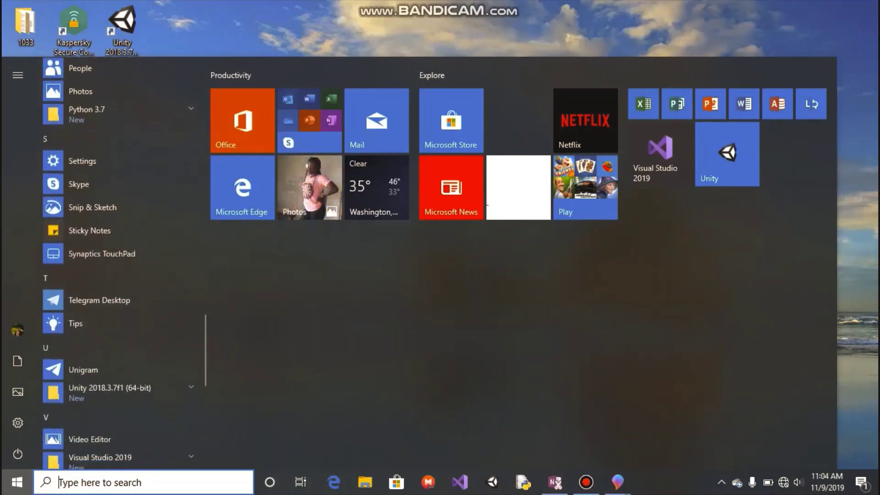
pyautogui.scroll(9, 119, 195)
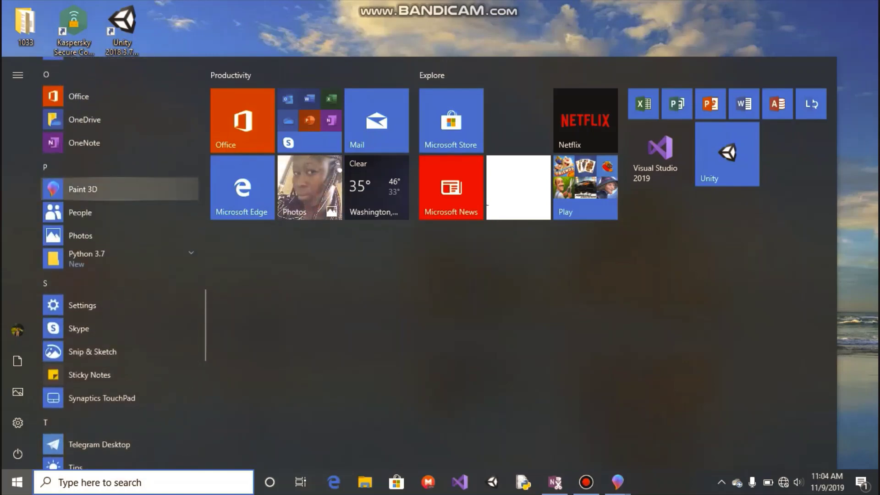
pyautogui.click(83, 189)
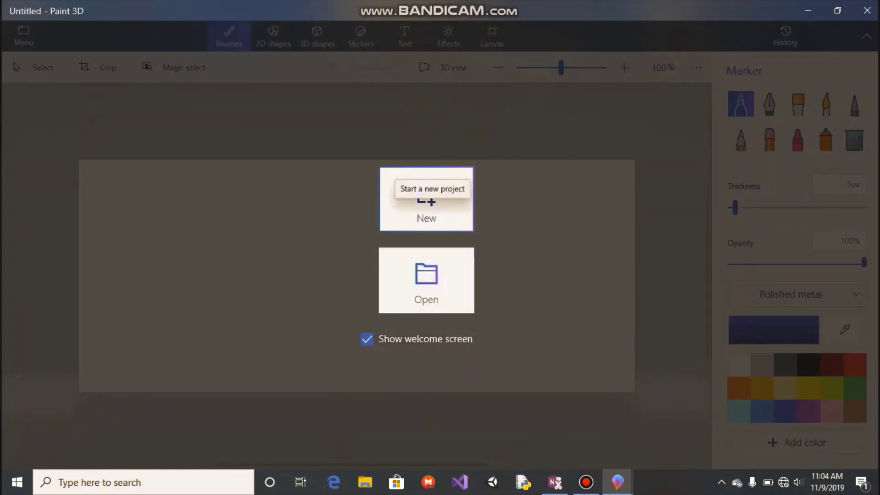
pyautogui.press('Tab')
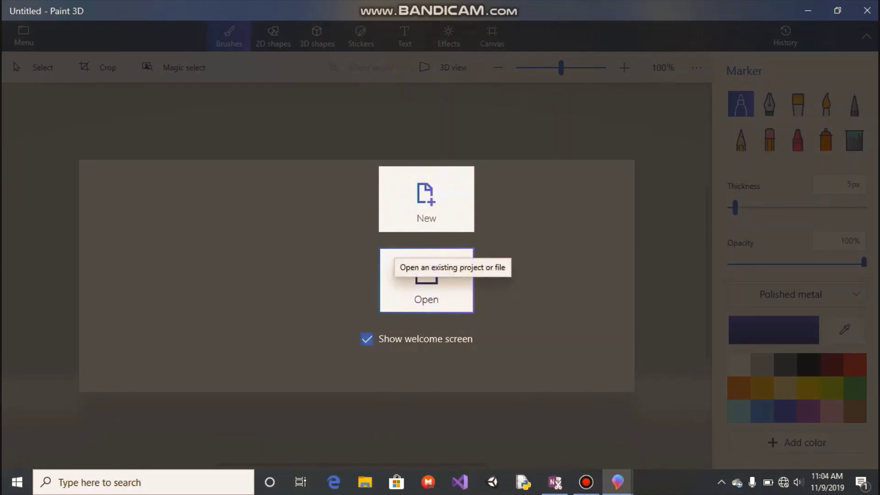
pyautogui.hotkey('shift', 'Tab')
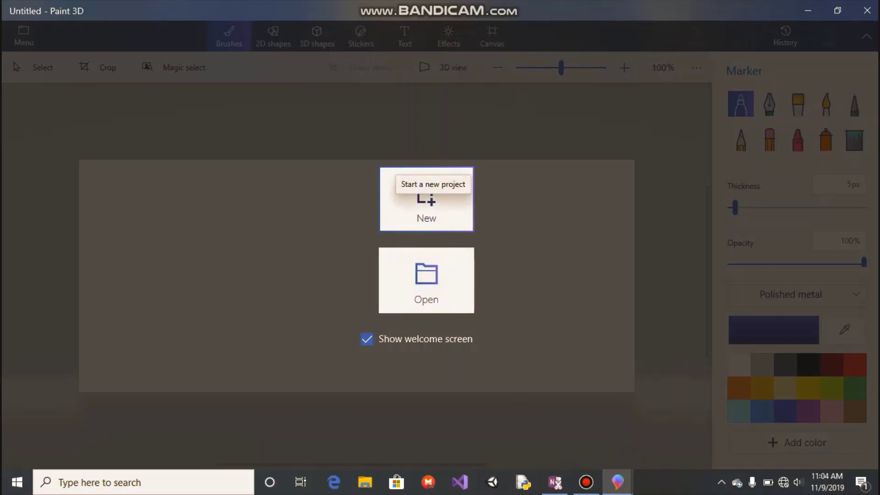
pyautogui.press('Return')
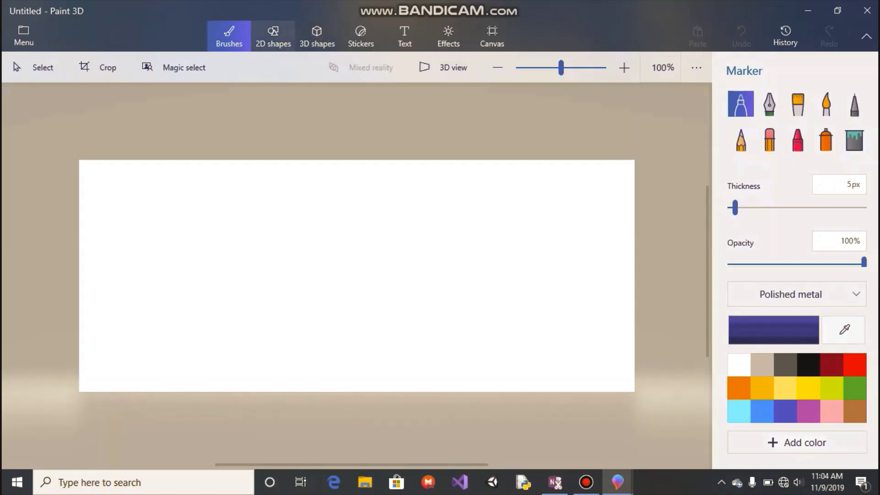
# Place a Man 3D model near the right end of the canvas and tilt it slightly about the x-axis.
pyautogui.click(273, 36)
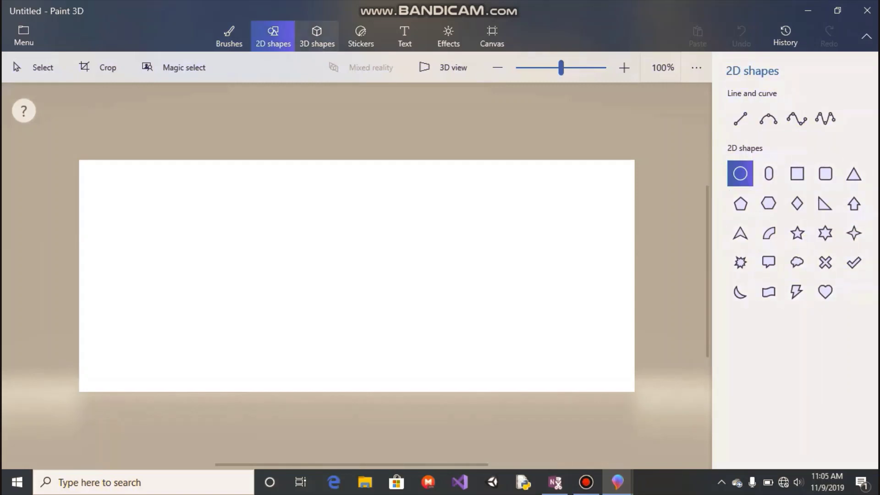
pyautogui.click(317, 35)
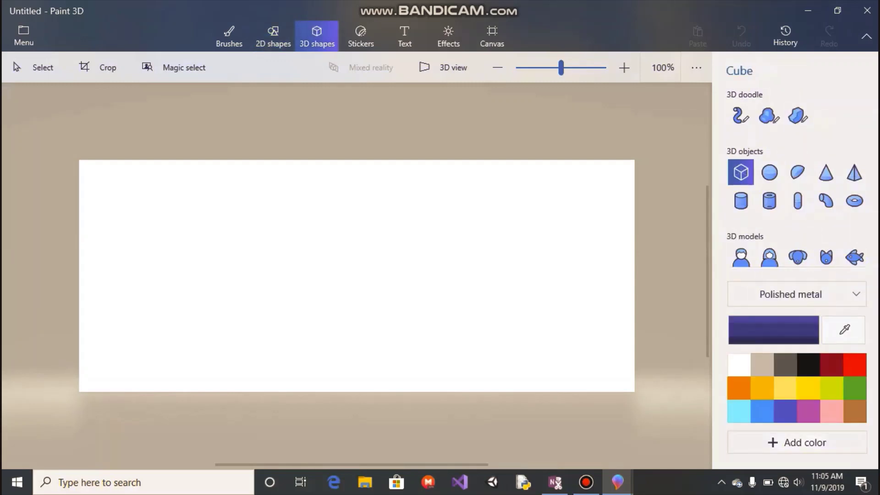
pyautogui.click(741, 256)
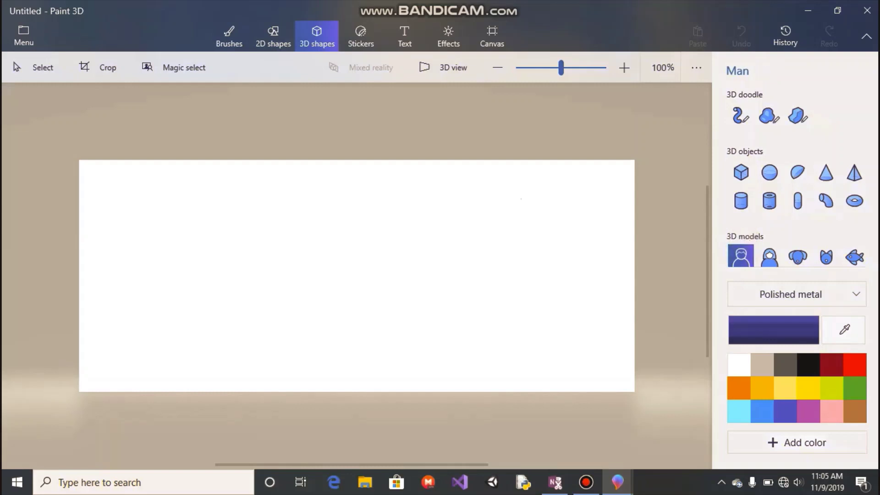
pyautogui.moveTo(520, 198); pyautogui.dragTo(562, 343)
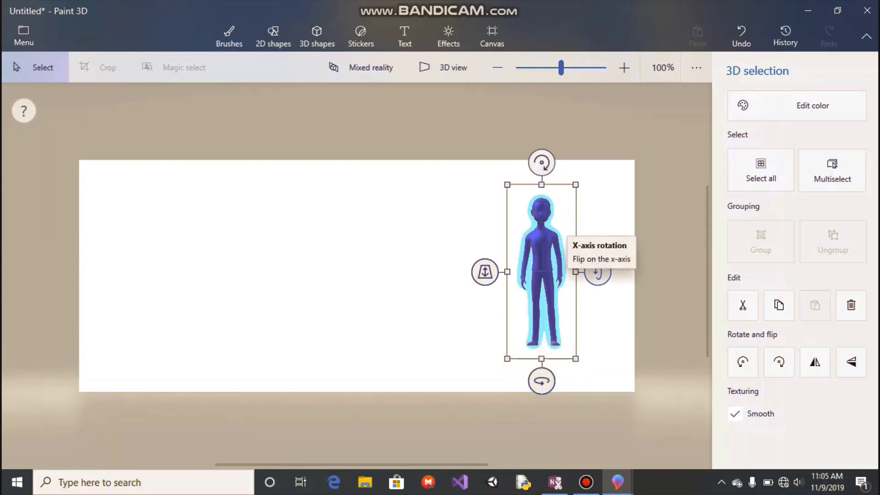
pyautogui.moveTo(598, 273)
pyautogui.mouseDown()
pyautogui.moveTo(597, 379)
pyautogui.moveTo(597, 139)
pyautogui.moveTo(597, 321)
pyautogui.moveTo(599, 272)
pyautogui.mouseUp()
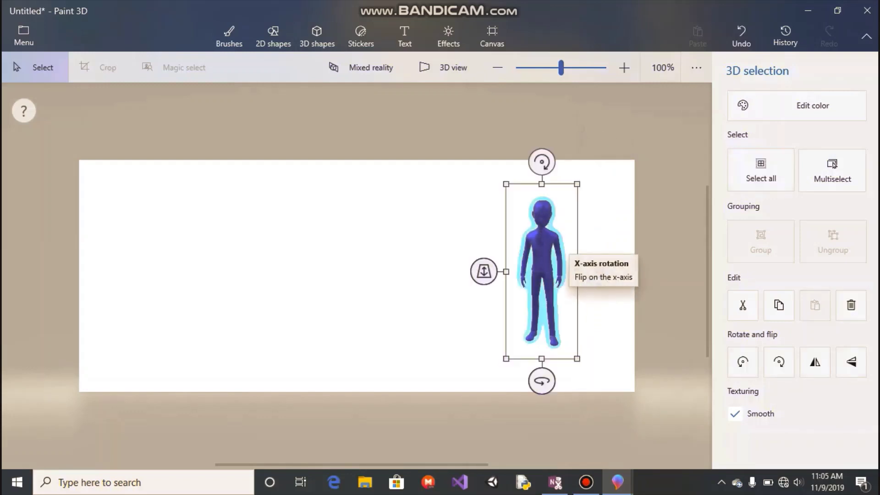
pyautogui.press('Escape')
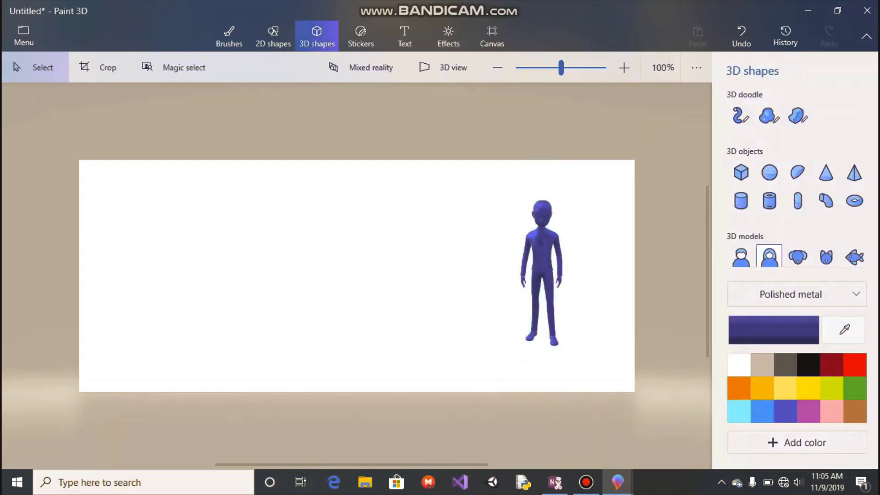
# Place a Woman 3D model near the left end of the canvas and spin it about the y-axis to face the man.
pyautogui.click(770, 257)
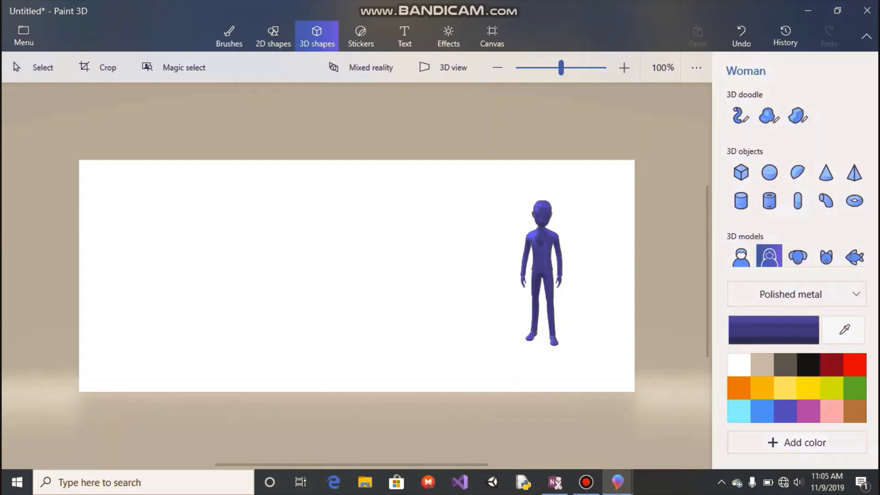
pyautogui.moveTo(190, 192); pyautogui.dragTo(230, 343)
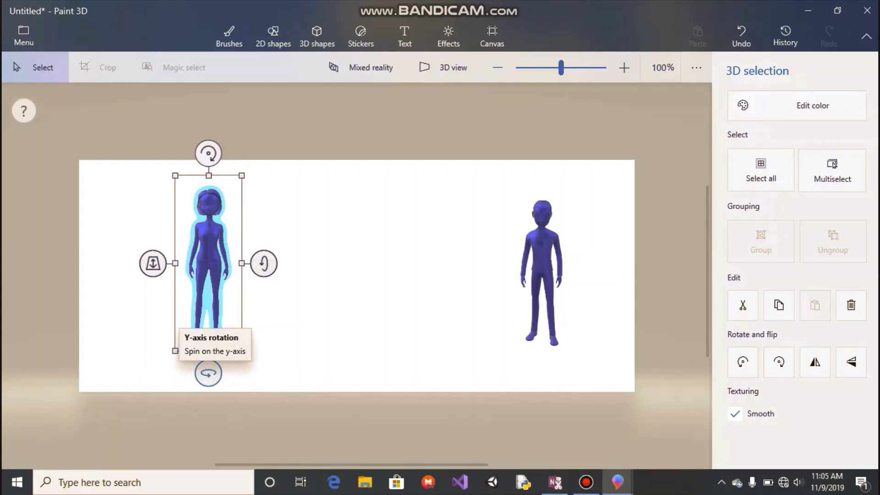
pyautogui.moveTo(208, 373); pyautogui.dragTo(153, 373)
# Place a small Fish 3D model between the two figures near the canvas's upper edge and spin it about the y-axis until seen end-on.
pyautogui.click(317, 36)
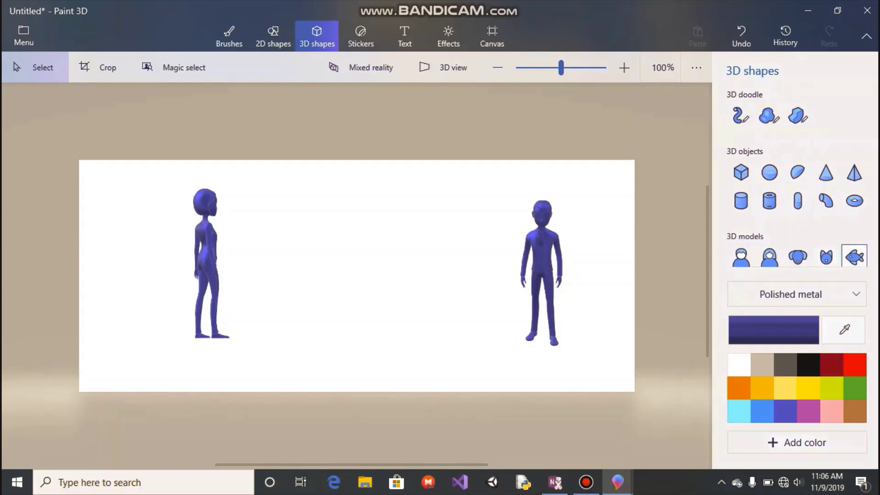
pyautogui.click(854, 257)
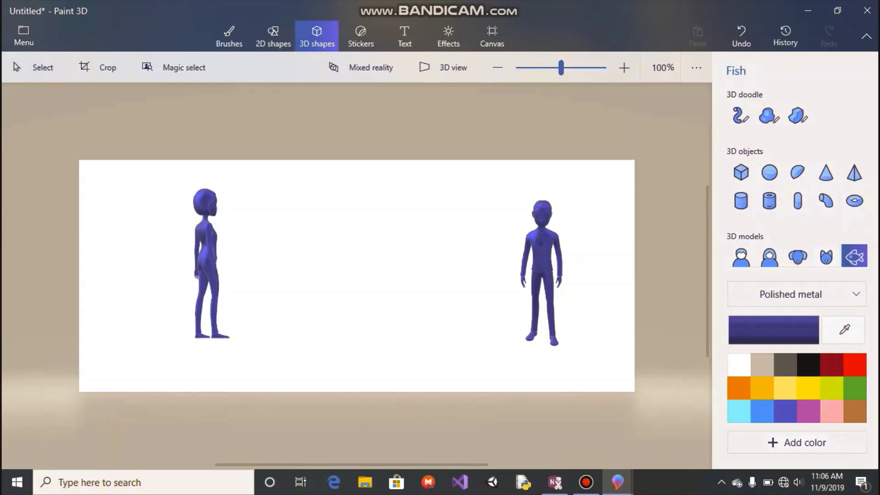
pyautogui.moveTo(369, 198); pyautogui.dragTo(428, 227)
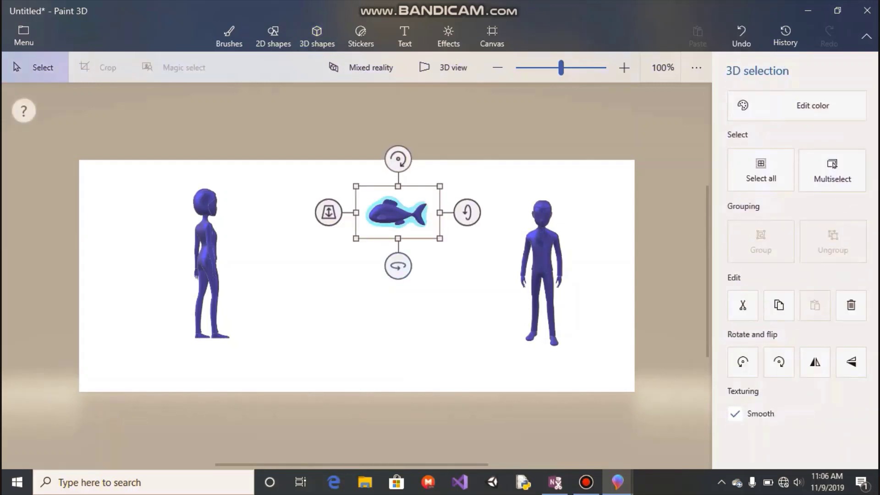
pyautogui.moveTo(399, 258); pyautogui.dragTo(369, 266)
pyautogui.press('Escape')
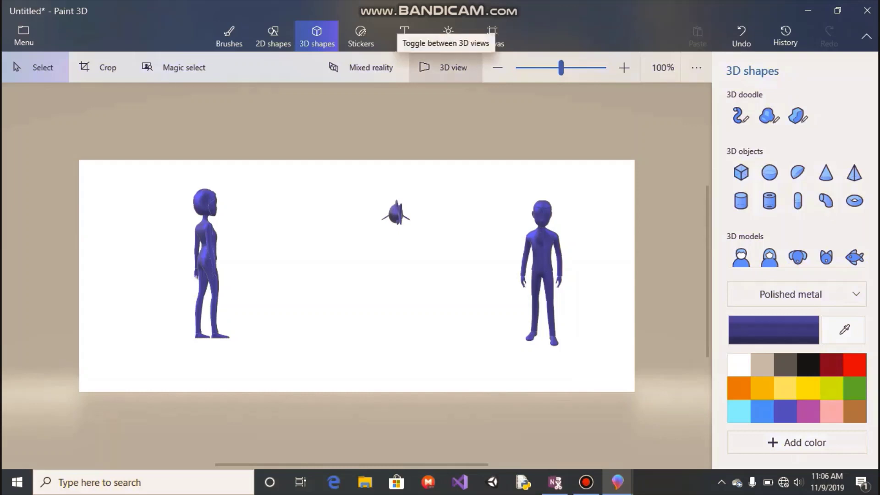
# Look at the three models in 3D view, and return to the flat canvas view.
pyautogui.click(443, 67)
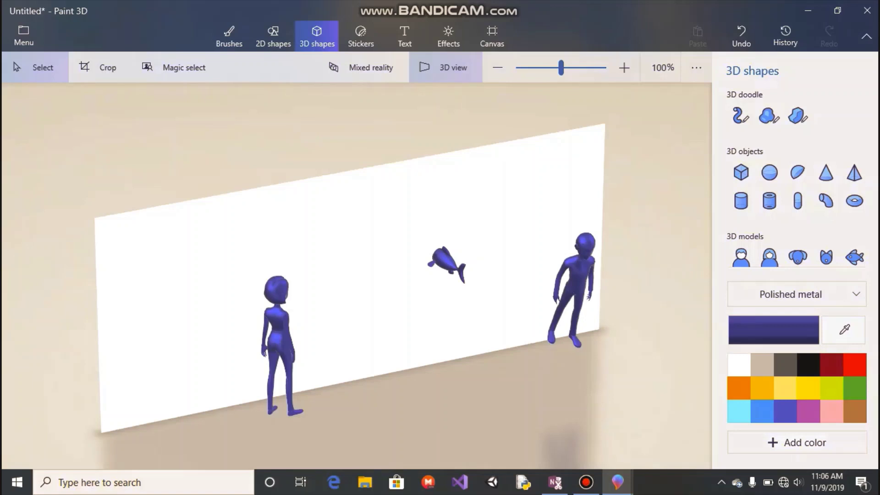
pyautogui.click(444, 67)
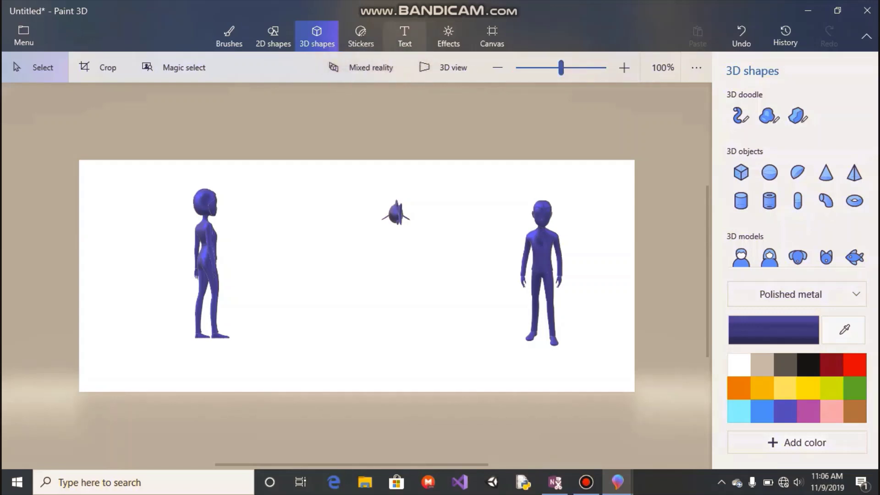
pyautogui.click(405, 36)
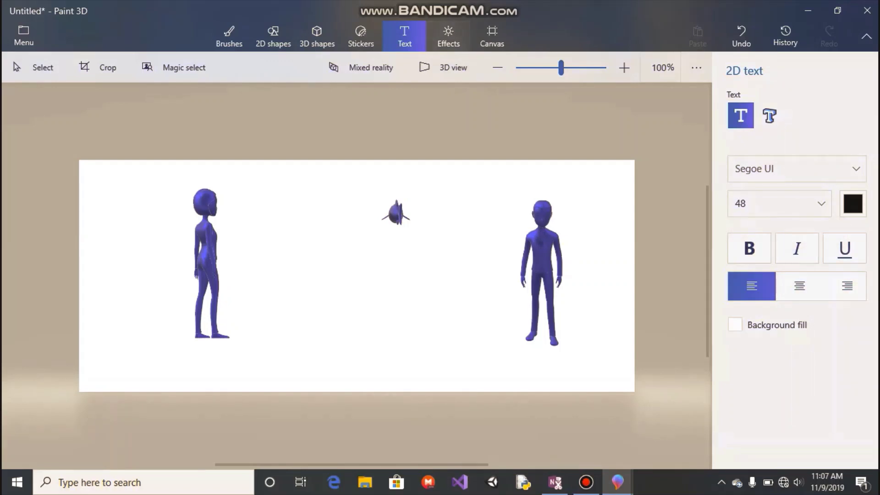
# Try out several lighting filters, including Night, Cave and Nether (Minecraft), and apply the Sky filter to the scene.
pyautogui.click(448, 36)
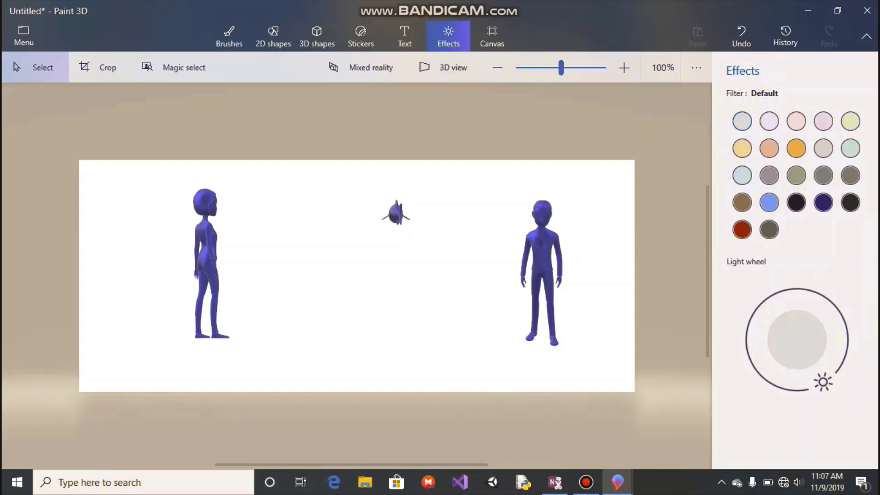
pyautogui.click(770, 175)
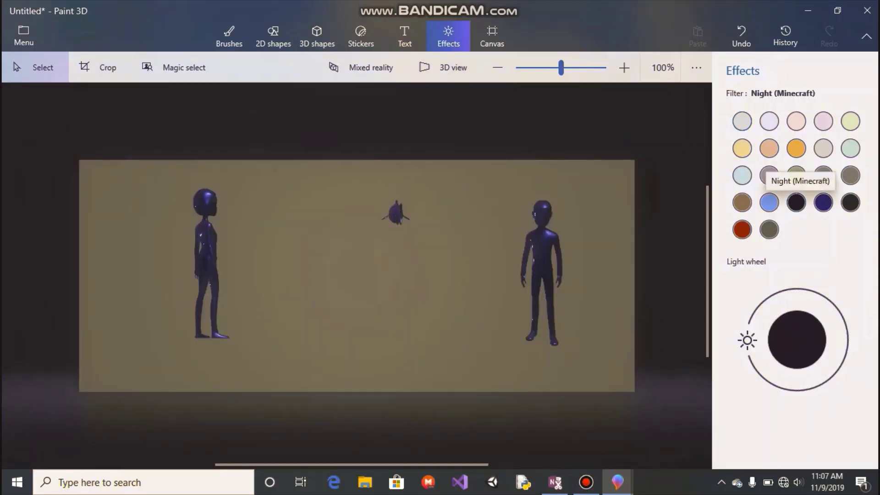
pyautogui.click(743, 175)
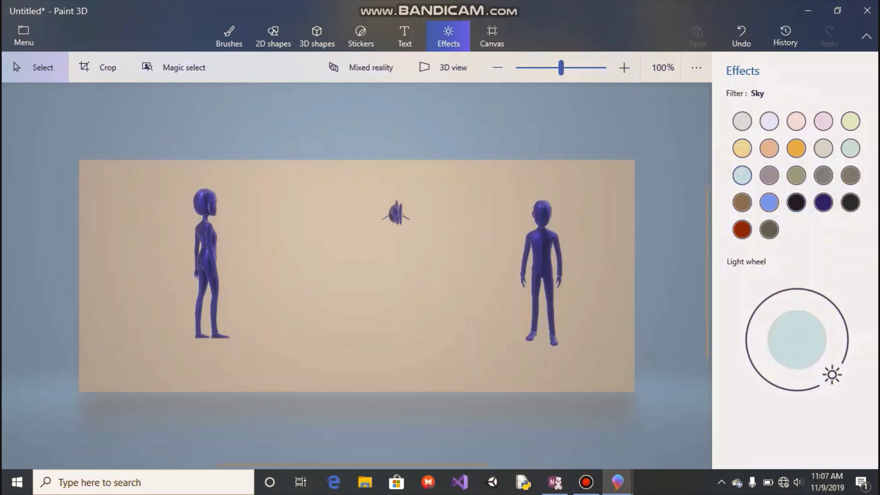
pyautogui.click(851, 175)
pyautogui.click(851, 202)
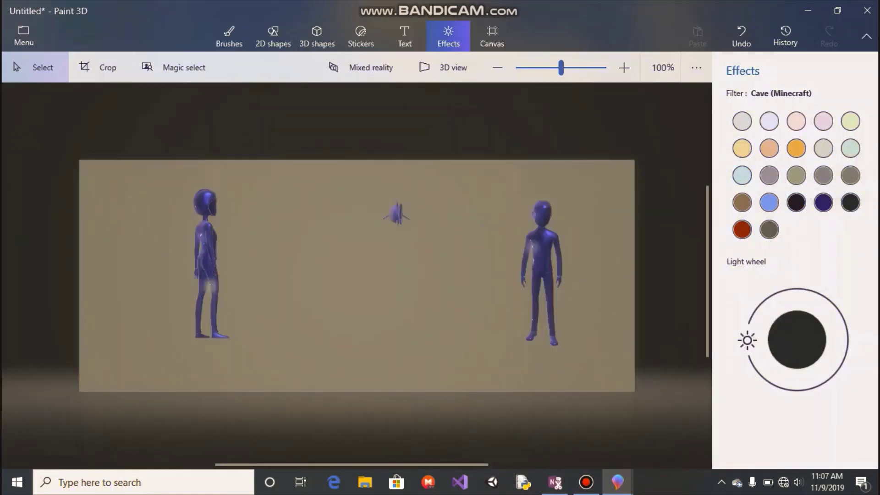
pyautogui.click(743, 229)
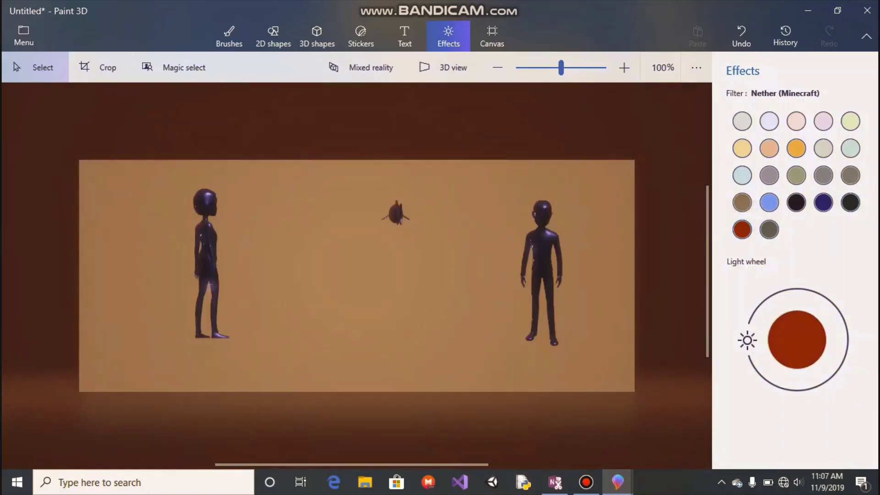
pyautogui.click(742, 175)
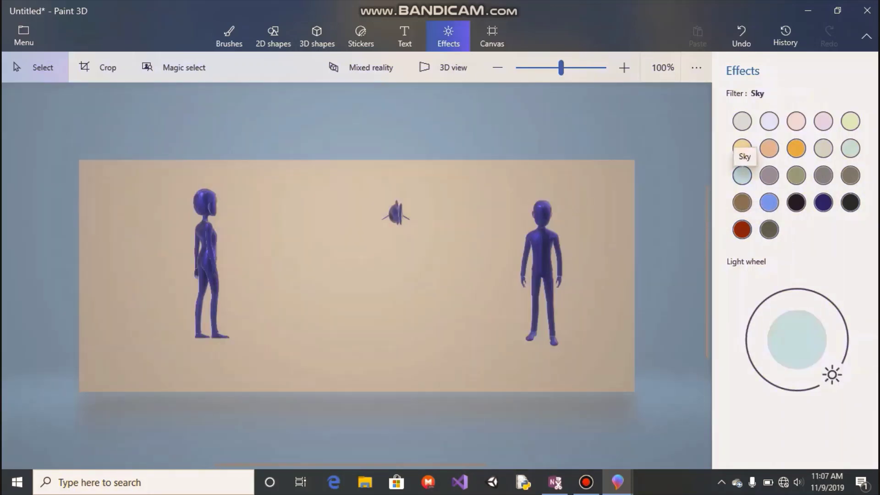
# Stamp a Gravel texture sticker onto the canvas around the man's legs, extending past the canvas's lower edge.
pyautogui.click(360, 35)
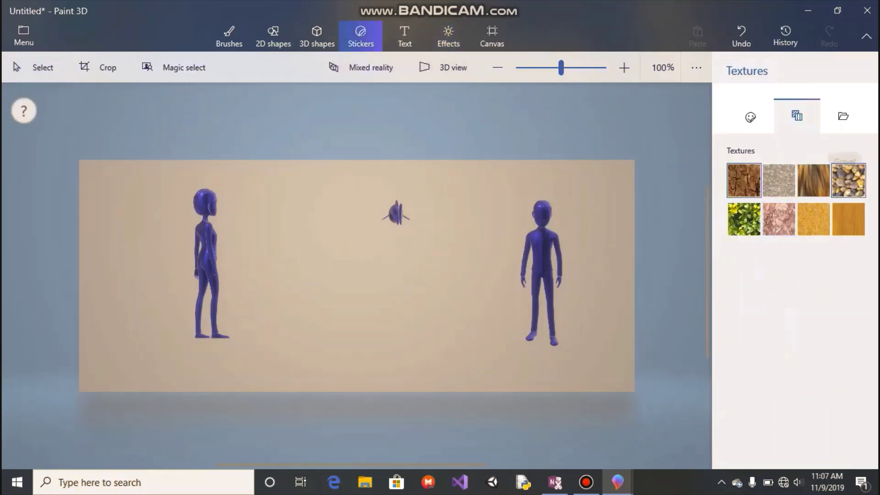
pyautogui.click(846, 182)
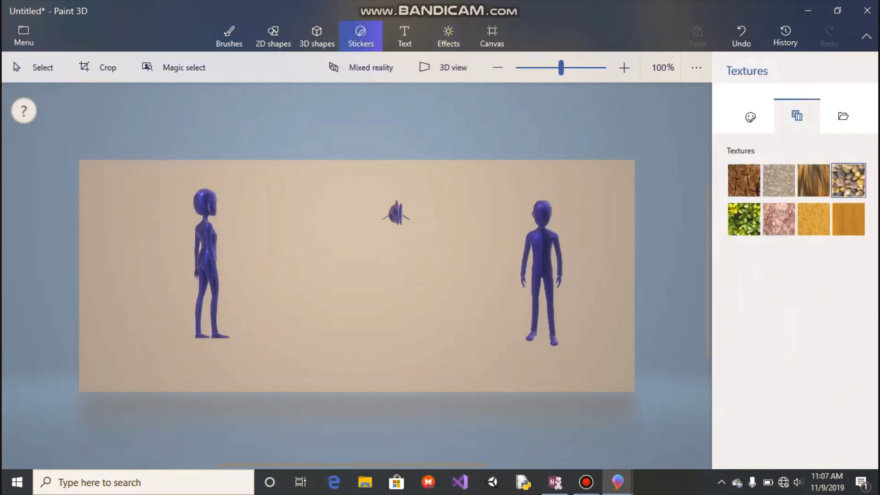
pyautogui.moveTo(444, 271); pyautogui.dragTo(615, 443)
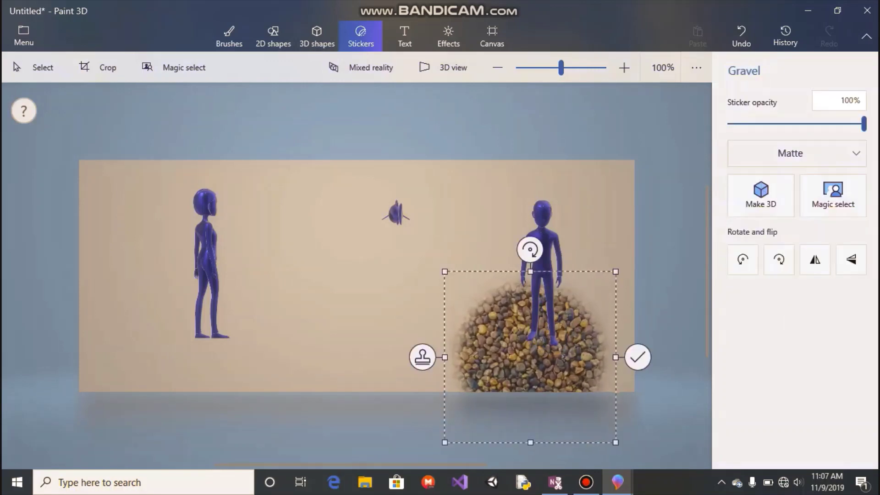
pyautogui.press('Return')
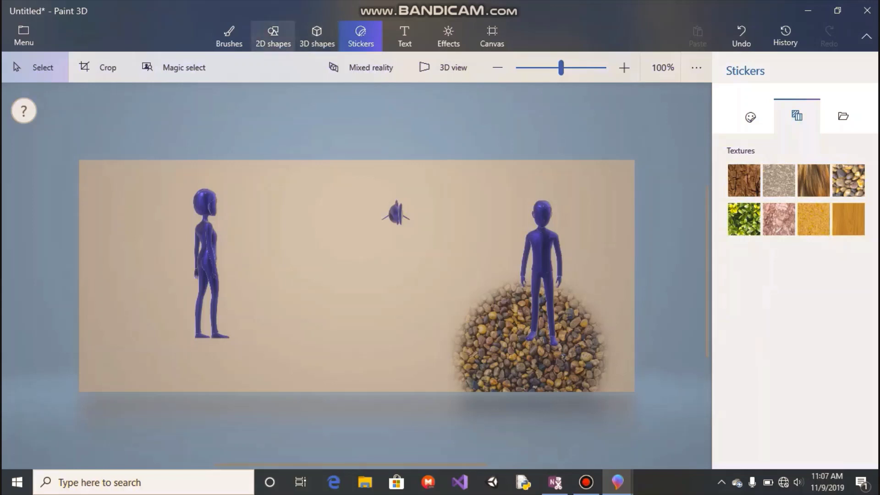
# Try a b-shaped Calligraphy pen stroke, 15 px thick in Polished metal, on the canvas below the fish, and undo it.
pyautogui.click(229, 36)
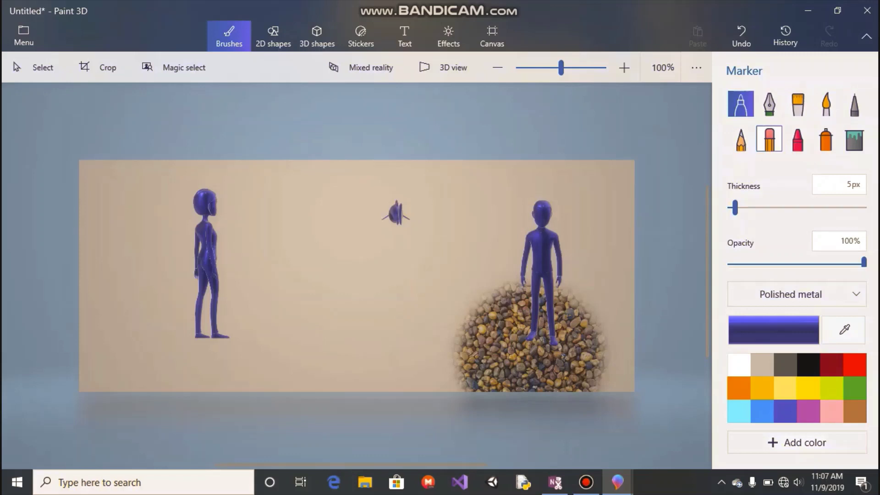
pyautogui.click(769, 103)
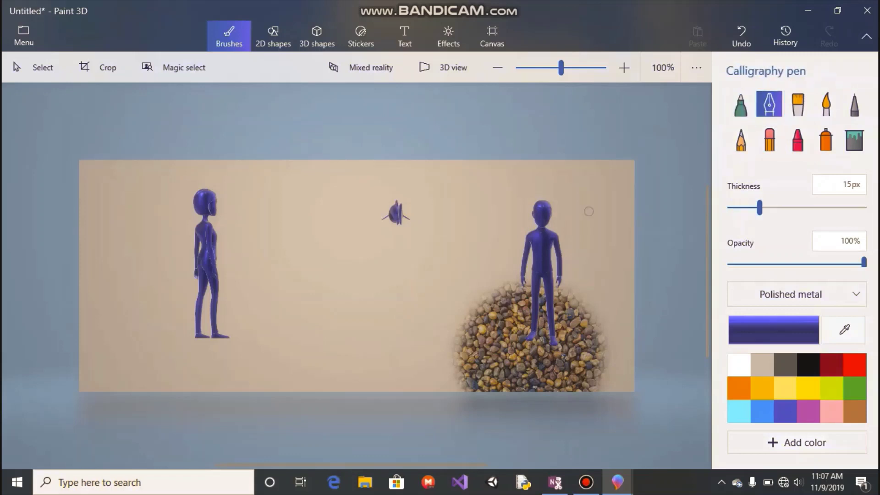
pyautogui.moveTo(379, 268)
pyautogui.mouseDown()
pyautogui.moveTo(380, 306)
pyautogui.moveTo(396, 314)
pyautogui.moveTo(412, 291)
pyautogui.moveTo(394, 281)
pyautogui.mouseUp()
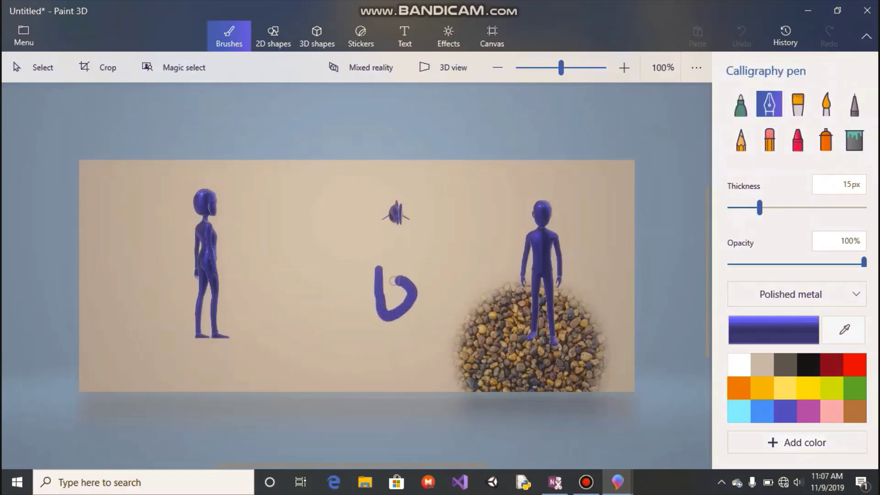
pyautogui.click(742, 37)
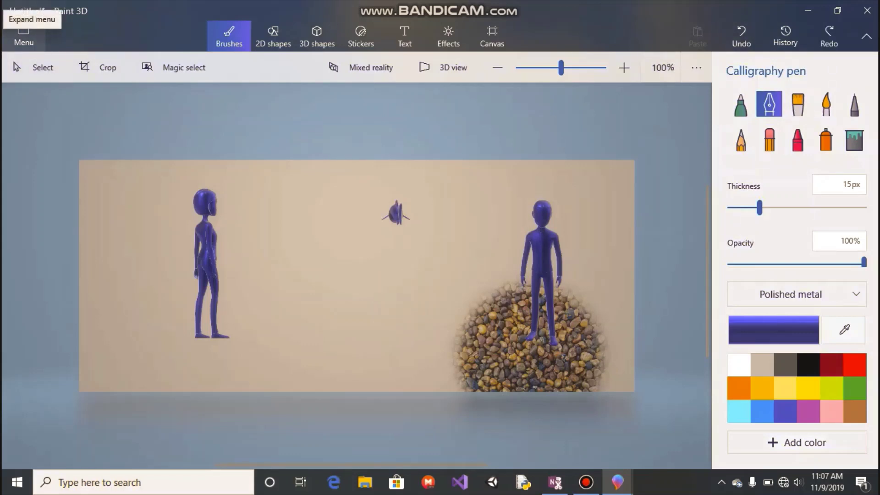
# Save the scene as a Paint 3D project named "3d pro".
pyautogui.click(23, 34)
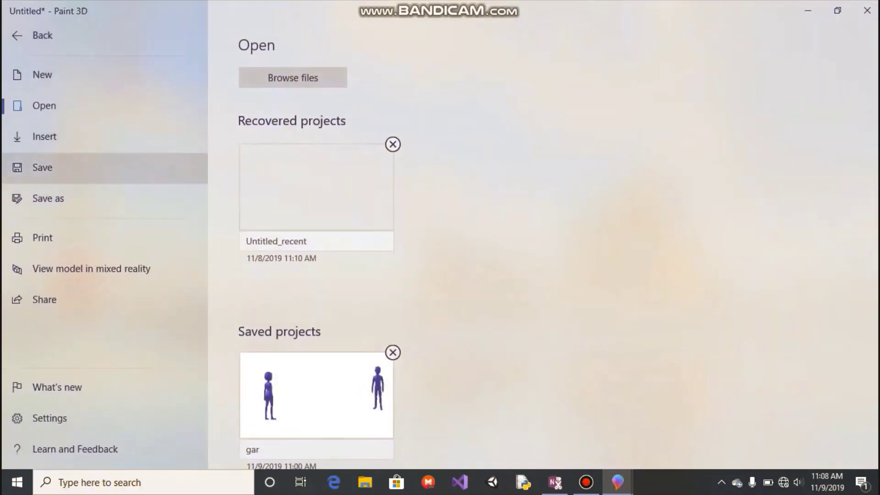
pyautogui.click(43, 167)
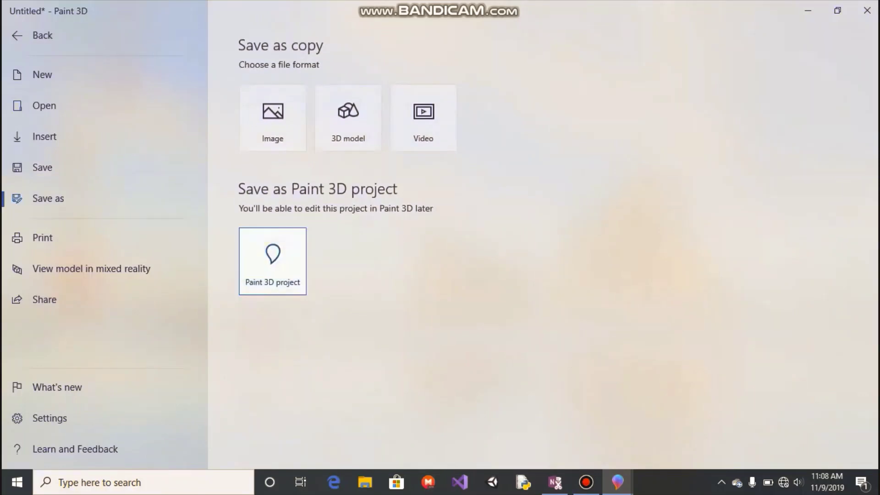
pyautogui.click(272, 262)
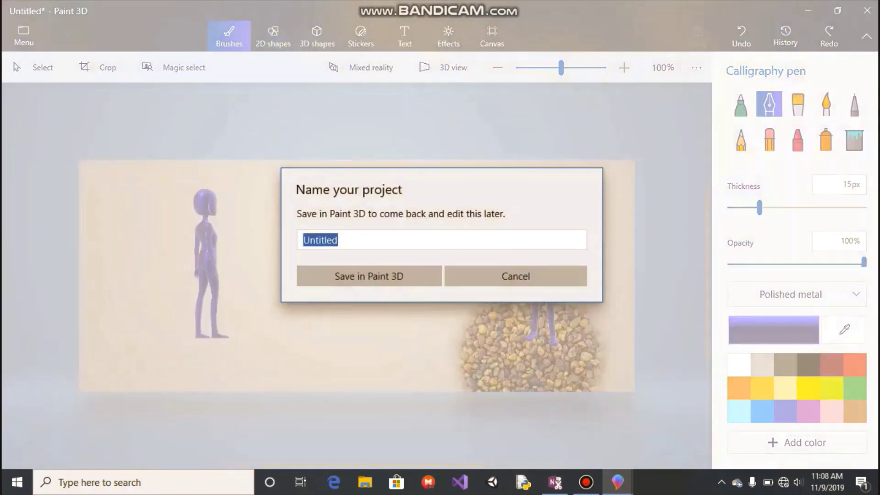
pyautogui.press('BackSpace')
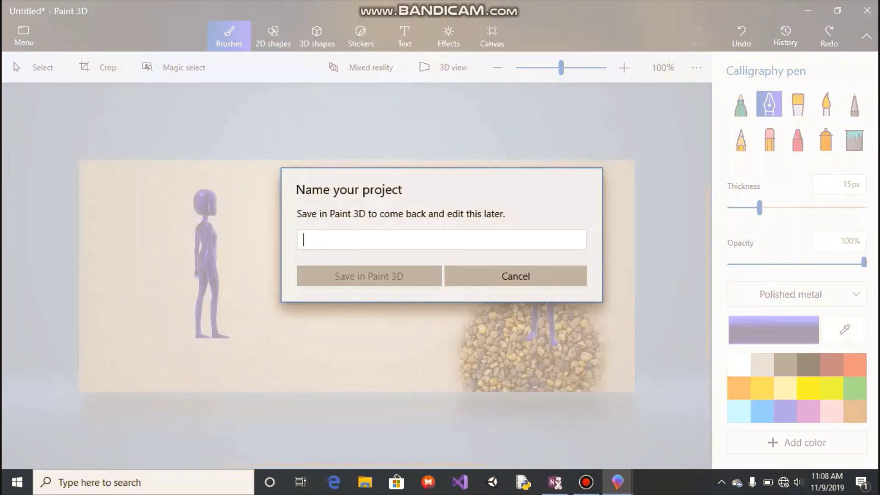
pyautogui.write('3d p')
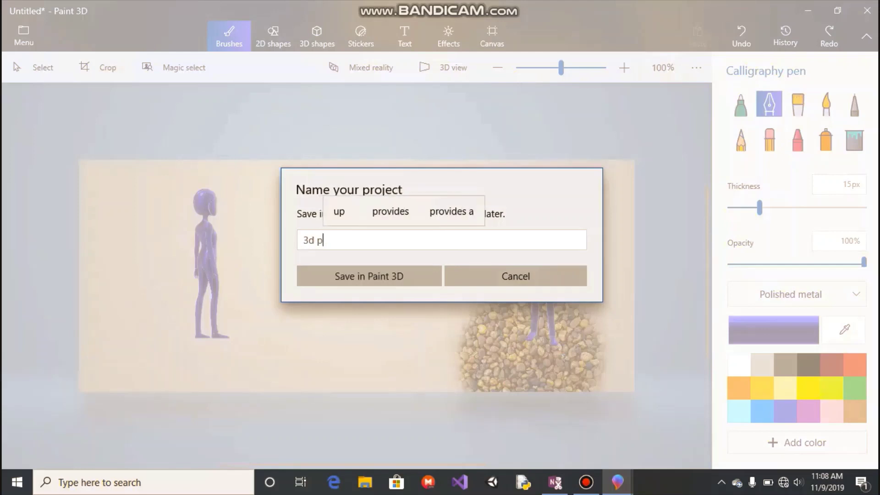
pyautogui.write('ro')
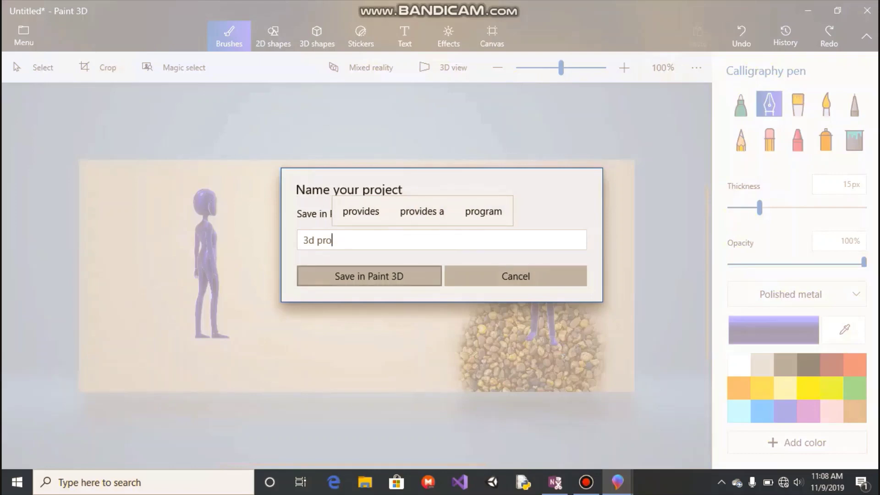
pyautogui.press('Return')
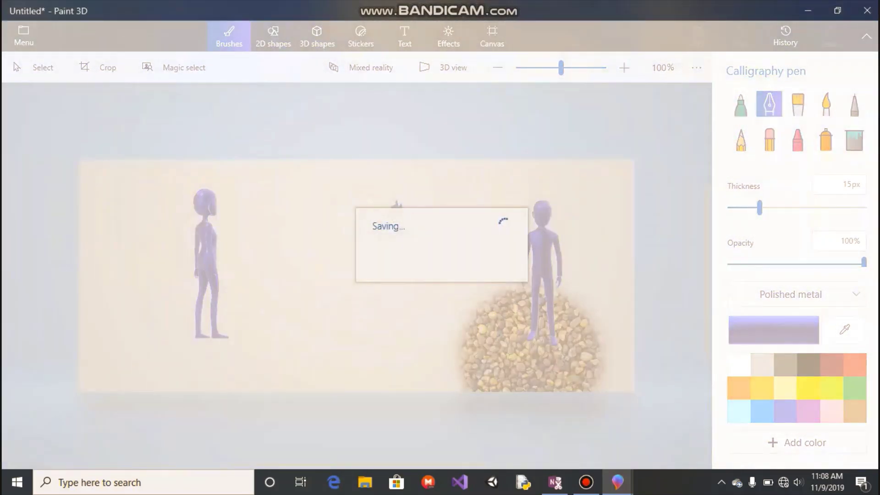